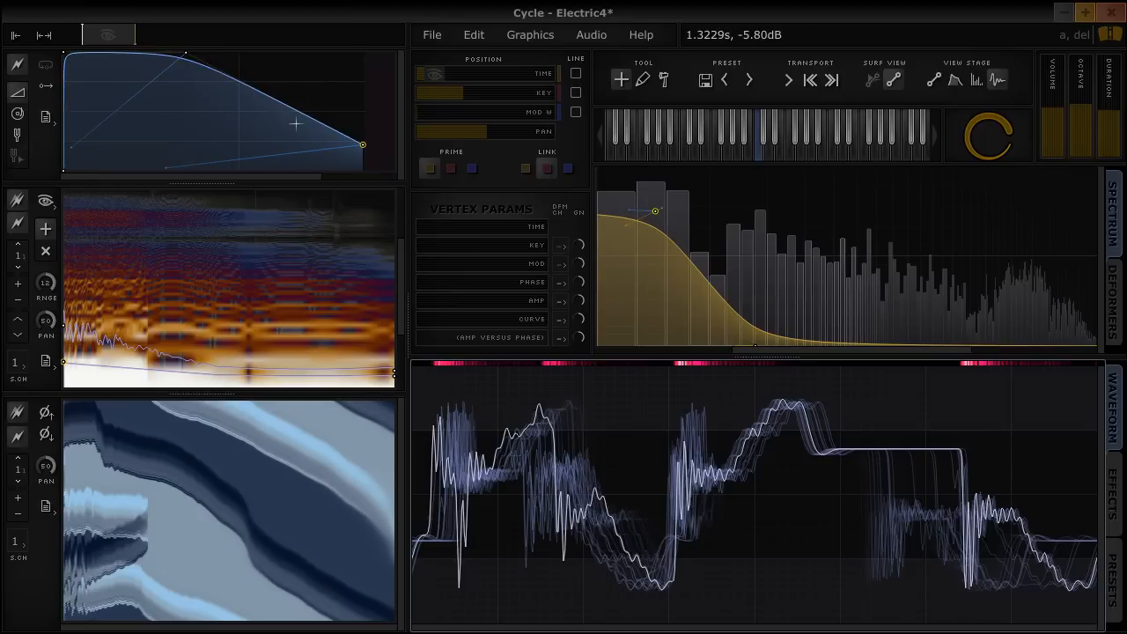
Lower the Mod W position to 0 in the Electric4 preset and load the stage1 preset
drag(422, 112, 374, 116)
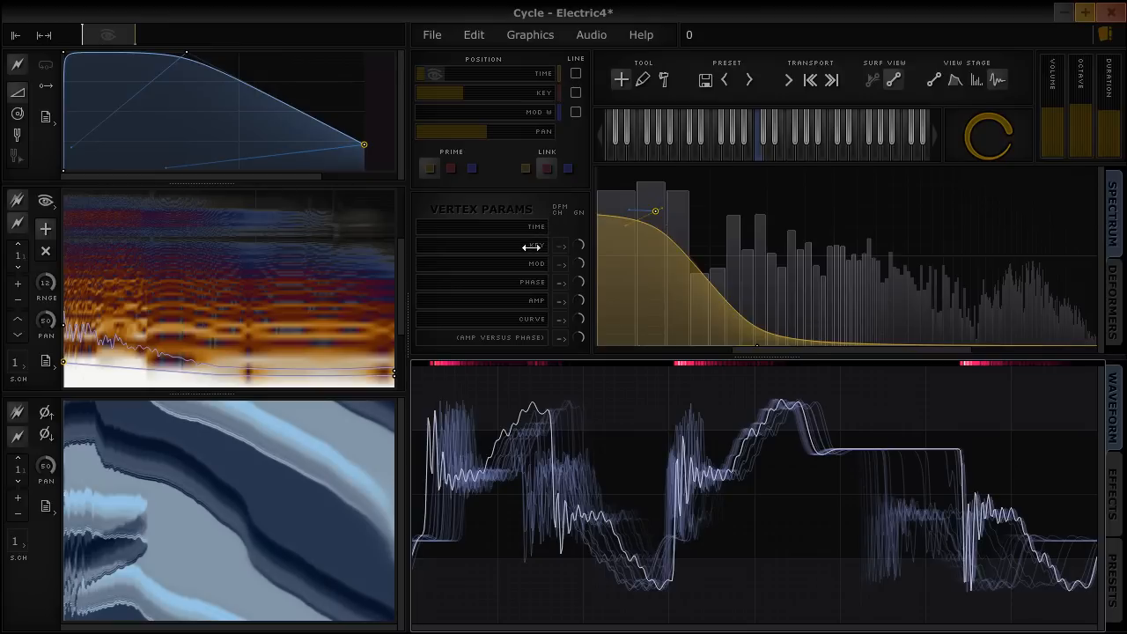
click(434, 37)
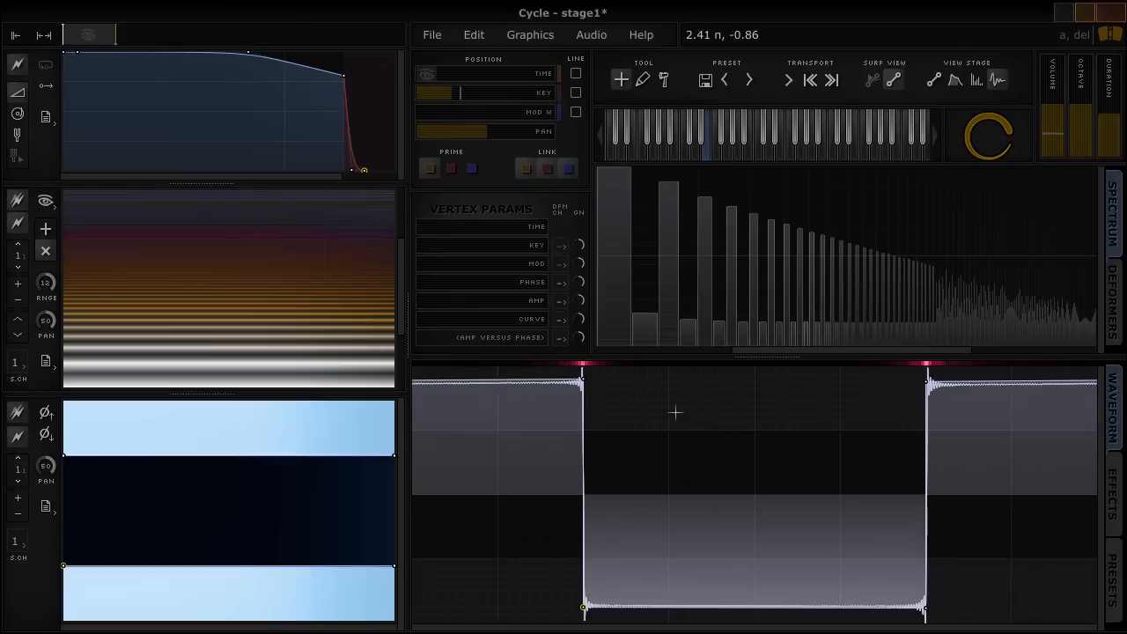
Unlink time-range editing and shift the square wave's left edge rightward at the start of the time range, forming a narrow pulse
click(528, 171)
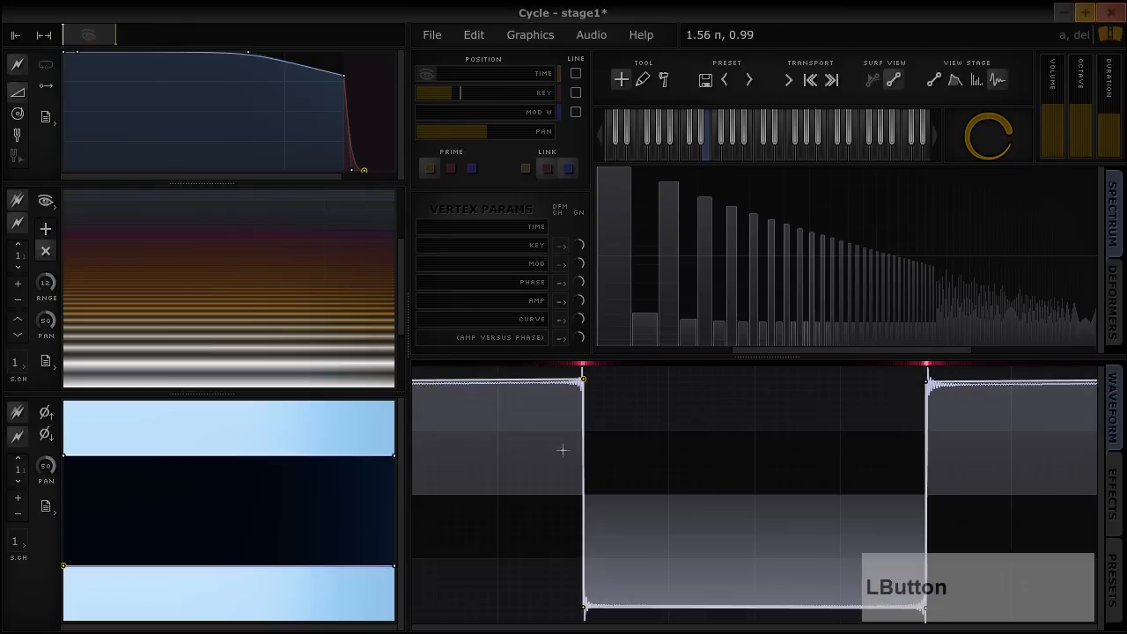
drag(528, 461, 639, 364)
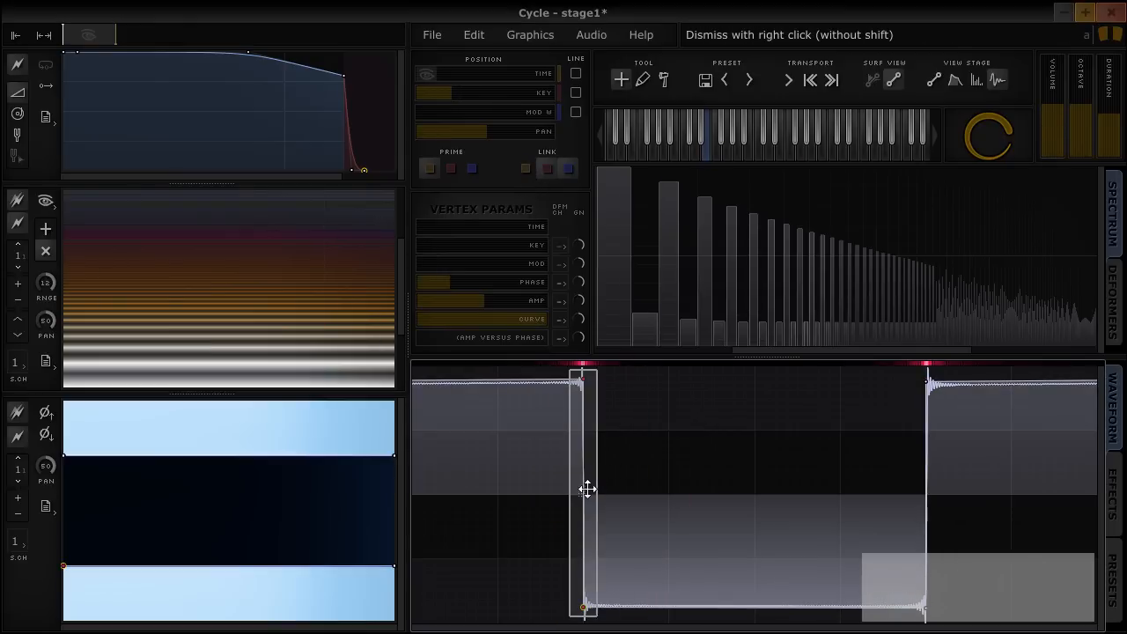
drag(587, 489, 883, 493)
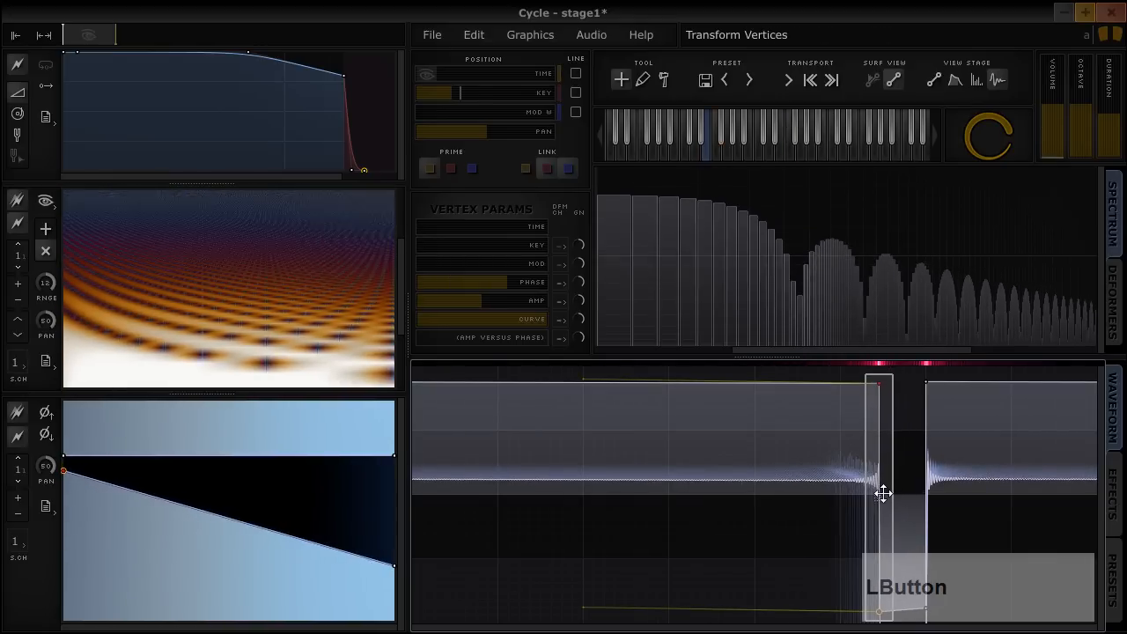
right_click(883, 493)
Unlink modulation-range editing and lower the curve of the pulse's selected vertices at full modulation
click(568, 173)
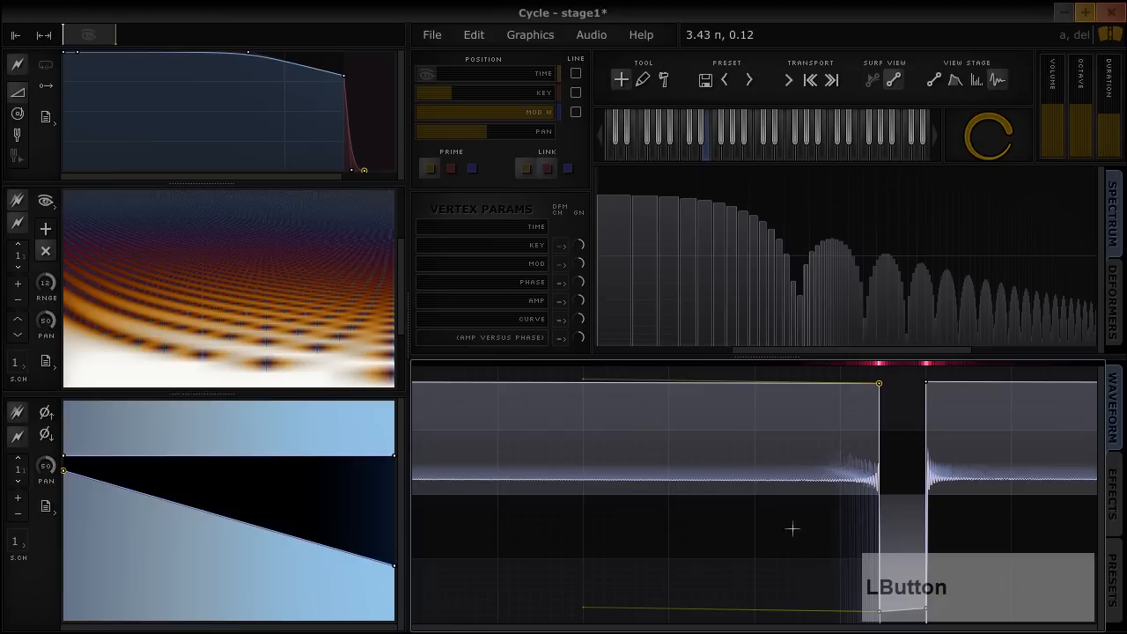
drag(801, 620, 951, 374)
drag(533, 322, 435, 322)
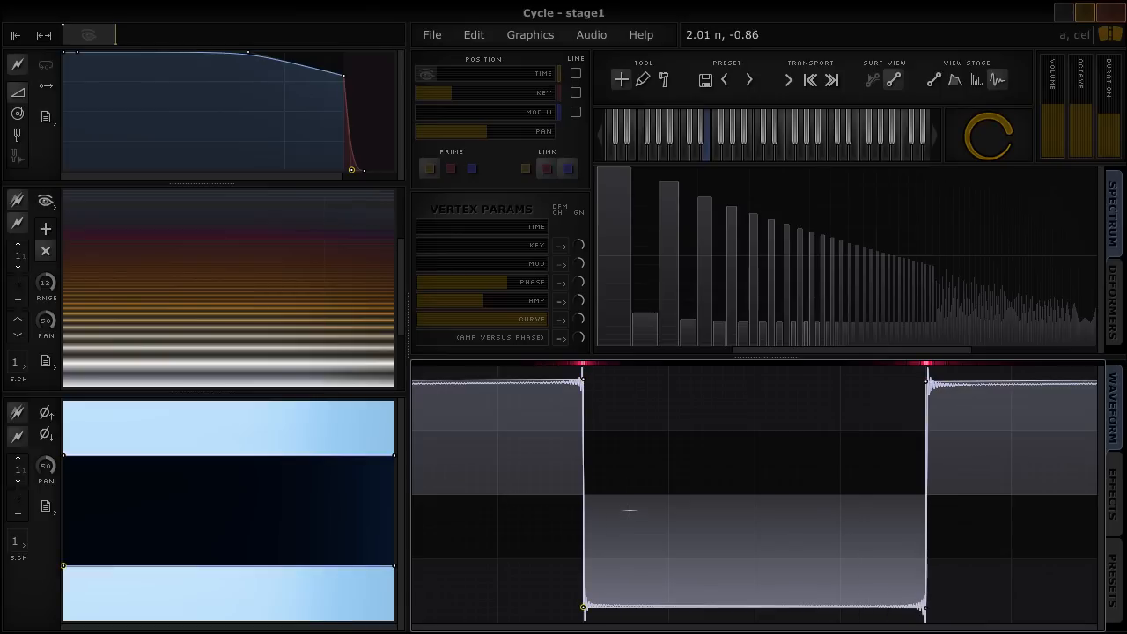
Shift the square wave's left edge close to its right edge at the time start, and compare the start and end time positions
drag(521, 505, 638, 355)
drag(583, 462, 858, 466)
key(Home)
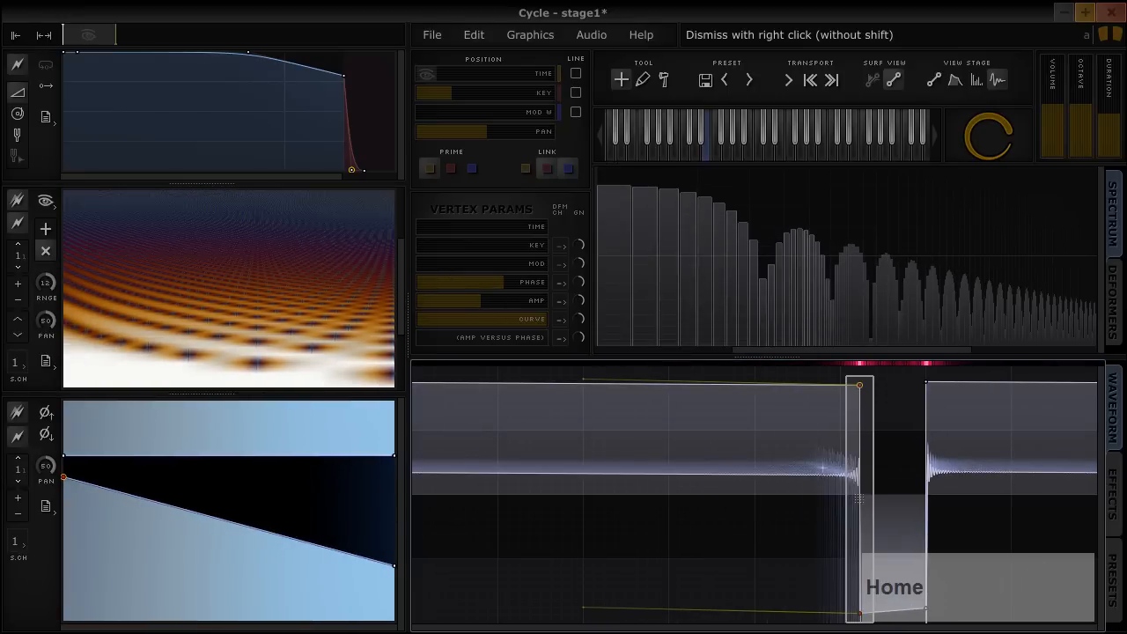
key(End)
key(Home)
key(End)
key(Home)
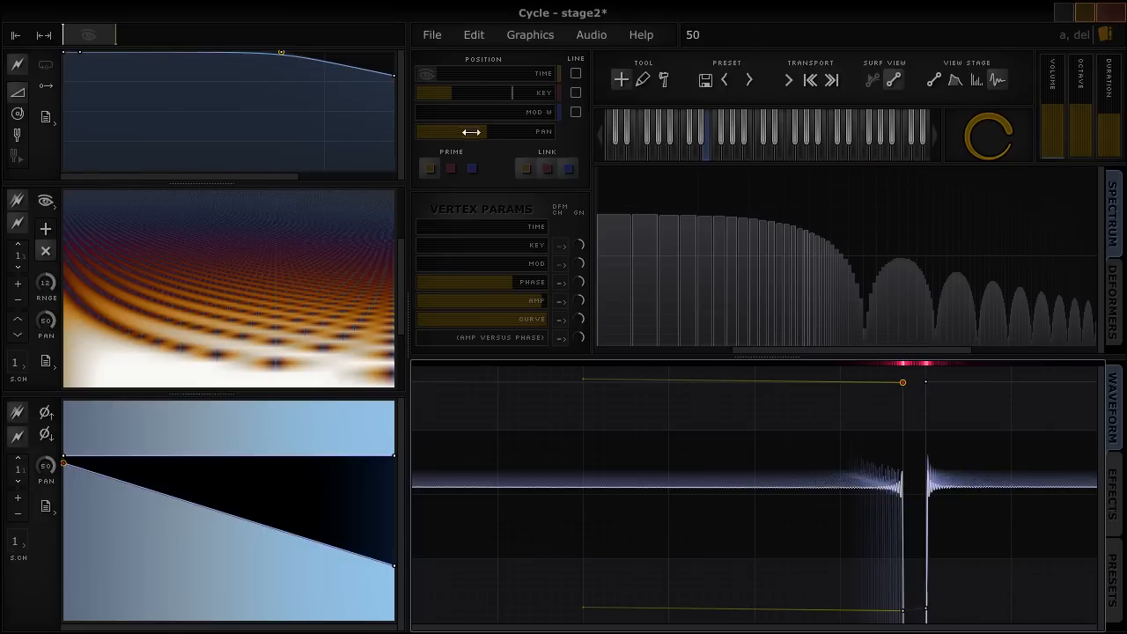
Unlink key-range editing, raise the key position to near maximum, and move the pulse's left edge leftward to widen it for high keys
click(547, 171)
drag(454, 95, 555, 98)
scroll(865, 482, up, 2)
scroll(871, 476, up, 3)
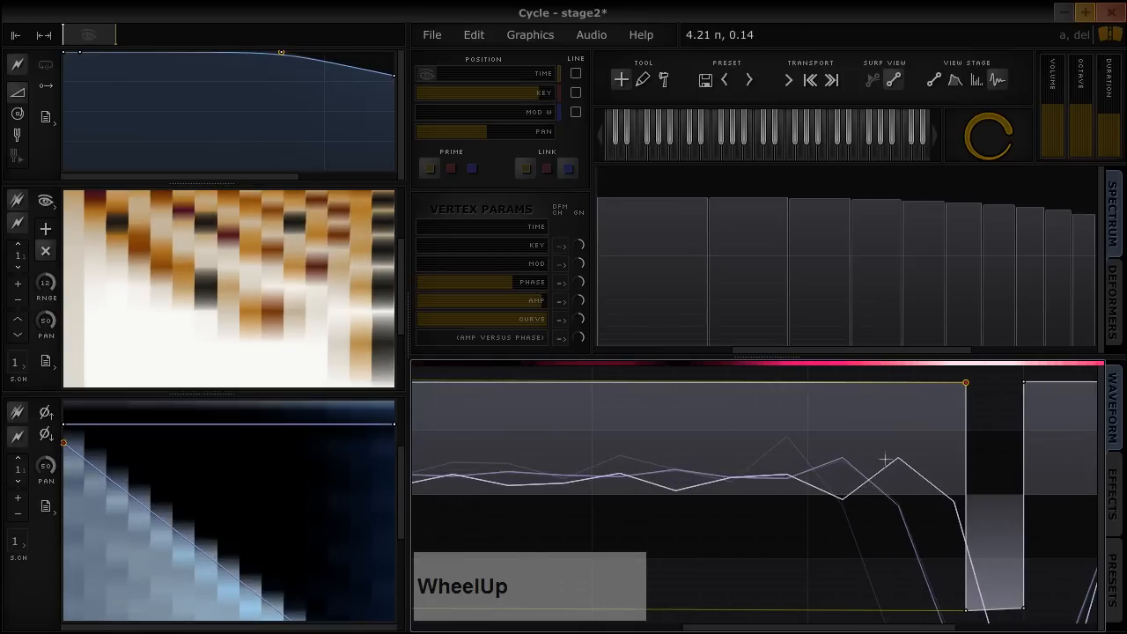
drag(907, 370, 985, 621)
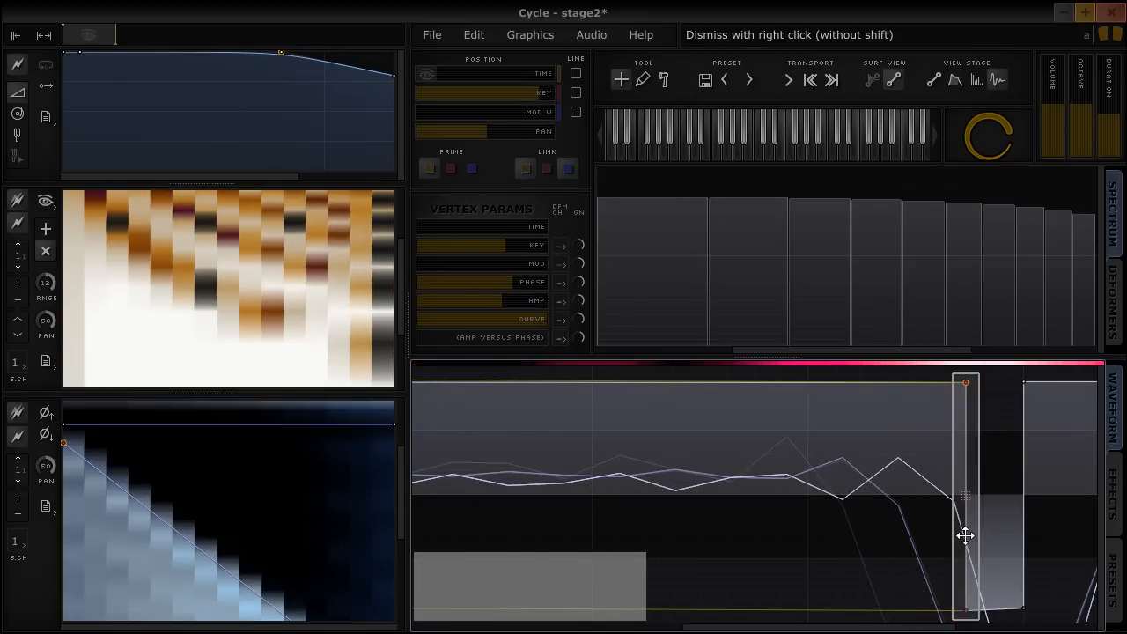
drag(963, 533, 782, 533)
right_click(782, 534)
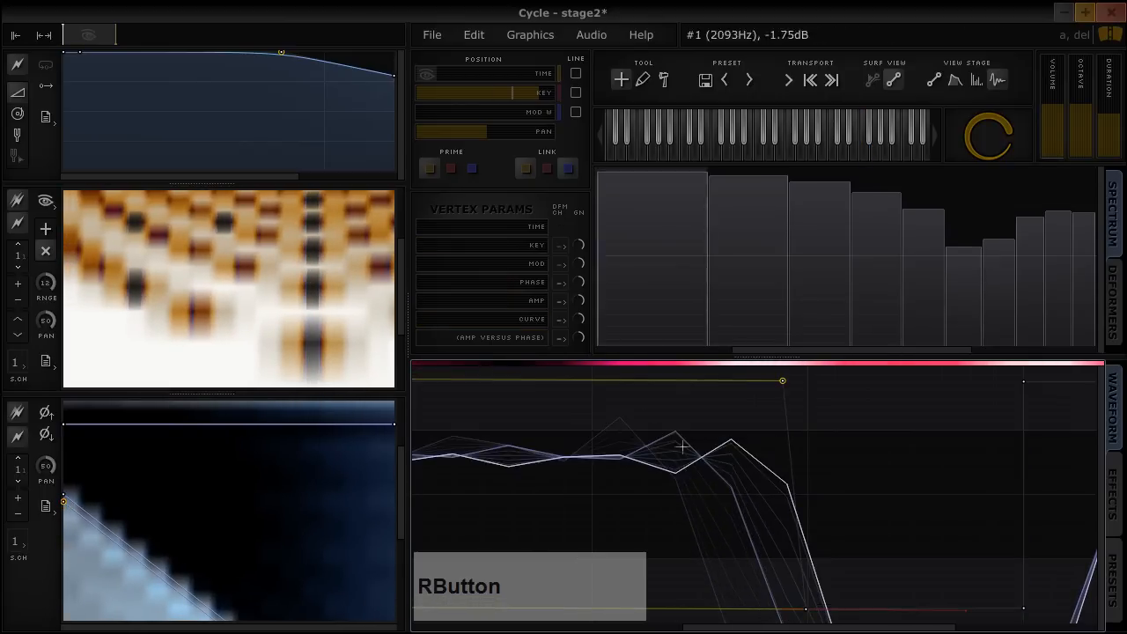
scroll(824, 539, down, 3)
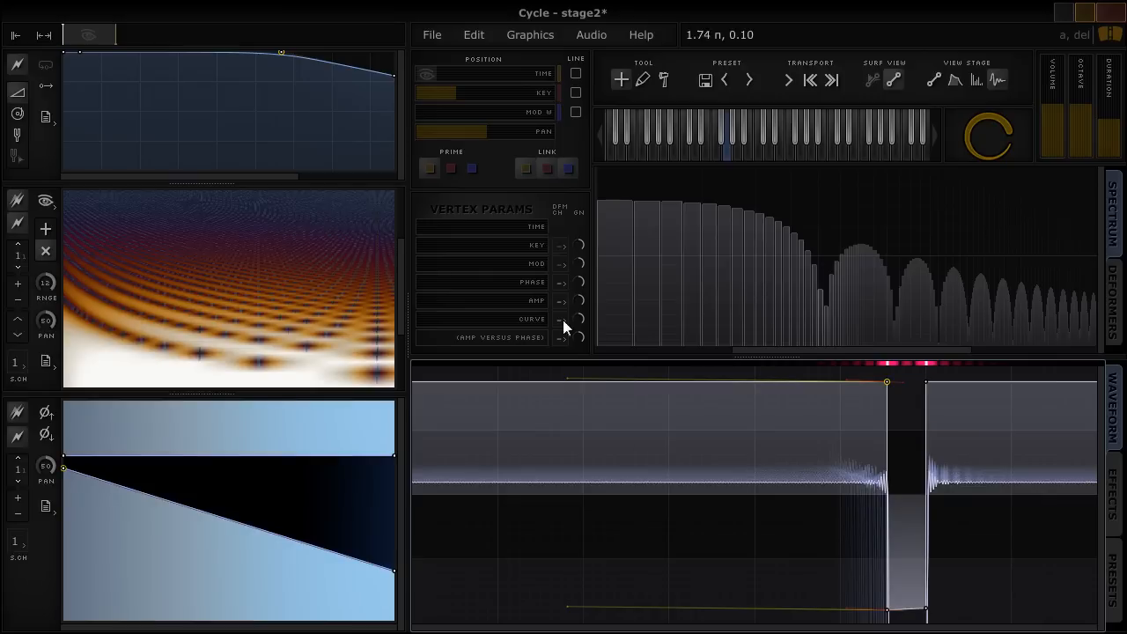
Unlink modulation-range editing, set Mod W to maximum, and lower the curve of all the pulse's vertices to near minimum
click(568, 172)
drag(423, 114, 542, 100)
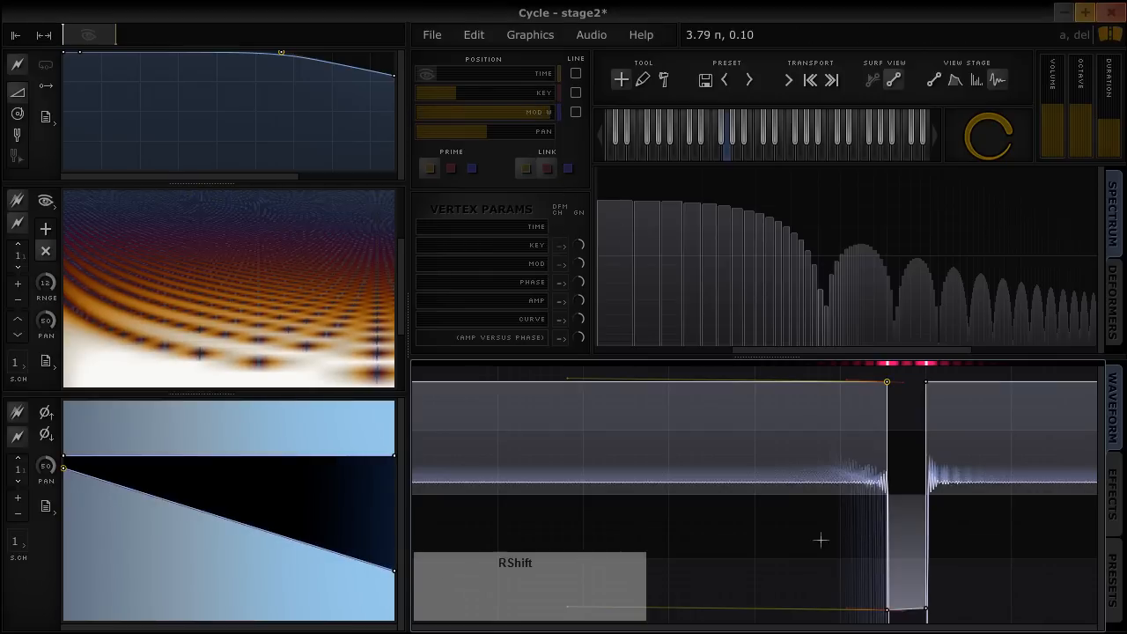
drag(820, 536, 1035, 368)
drag(528, 319, 436, 324)
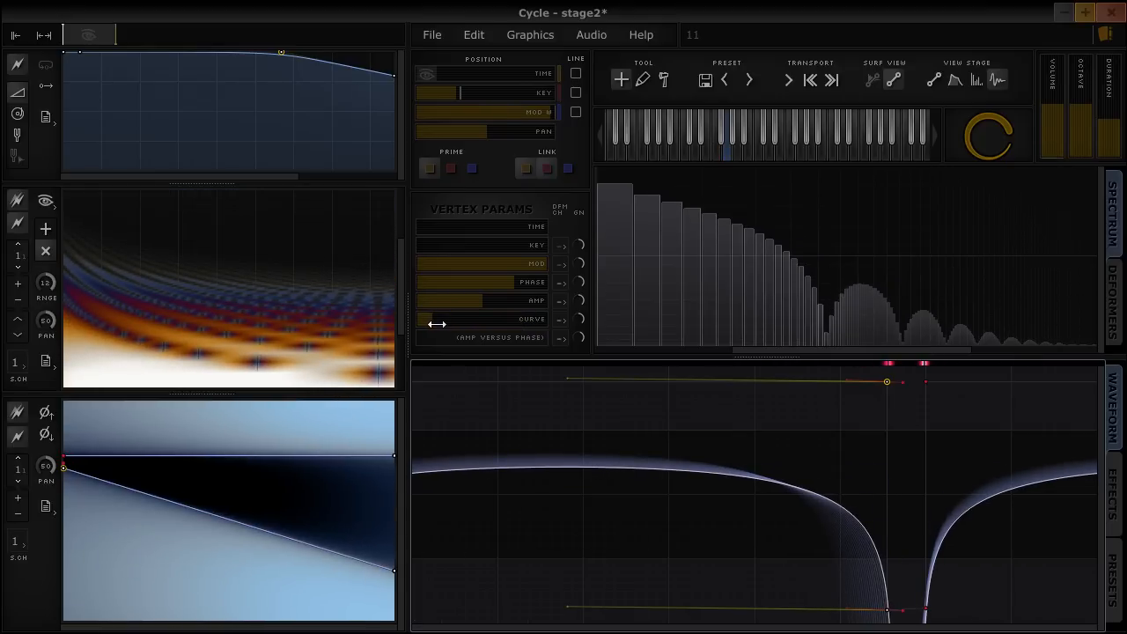
Spread the pulse's two upper vertices outward at full modulation and sweep the time and modulation positions to preview the morph
right_click(886, 385)
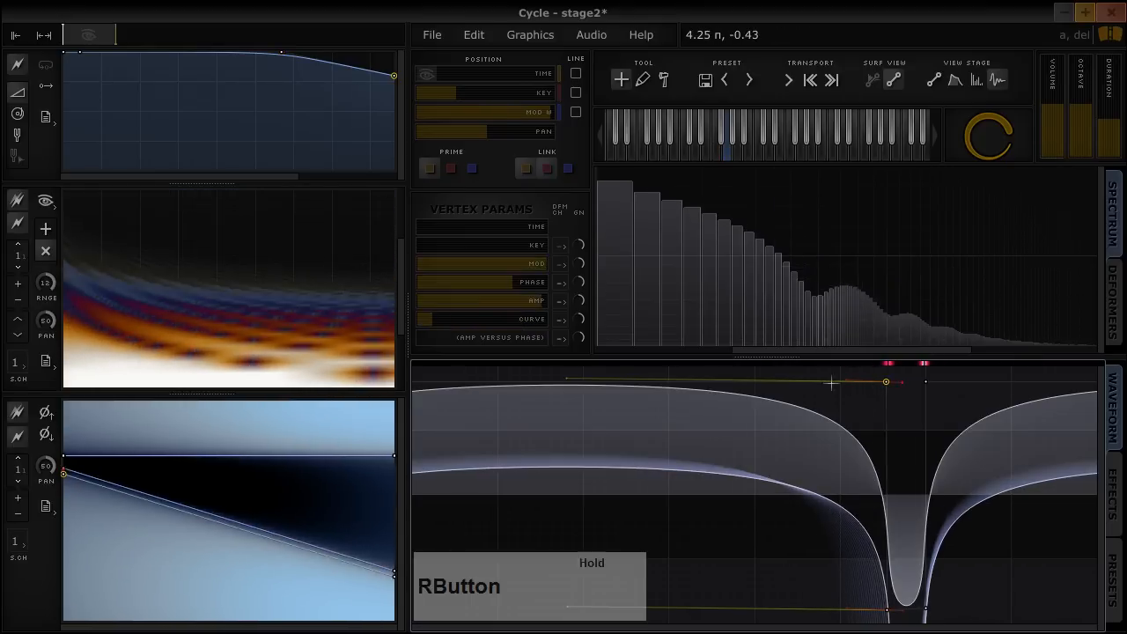
drag(832, 383, 1007, 378)
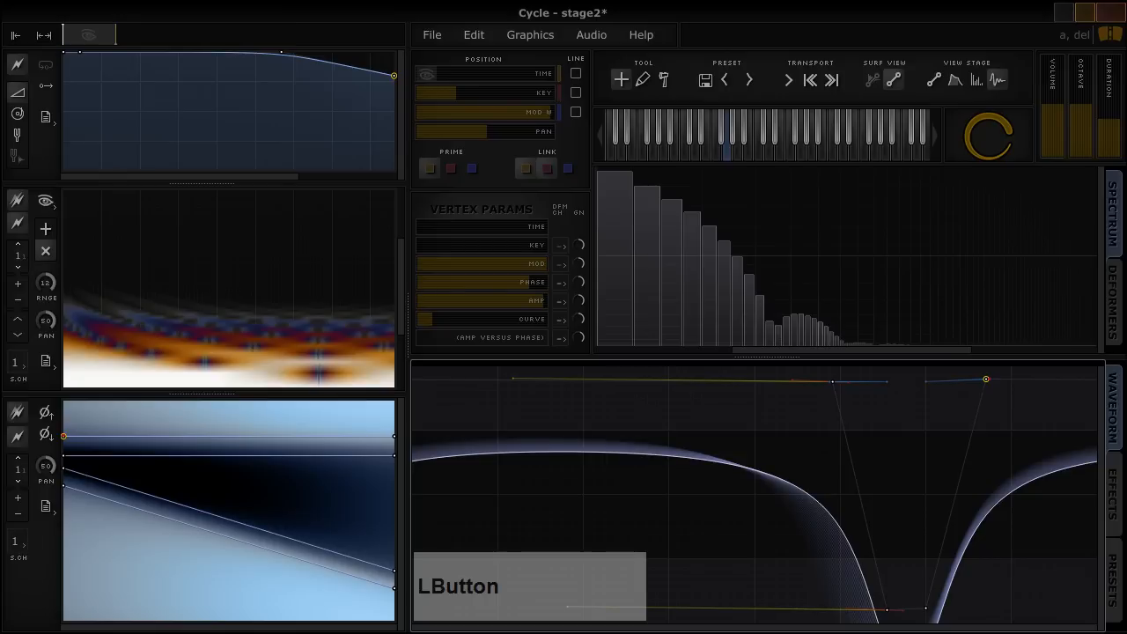
drag(432, 71, 543, 114)
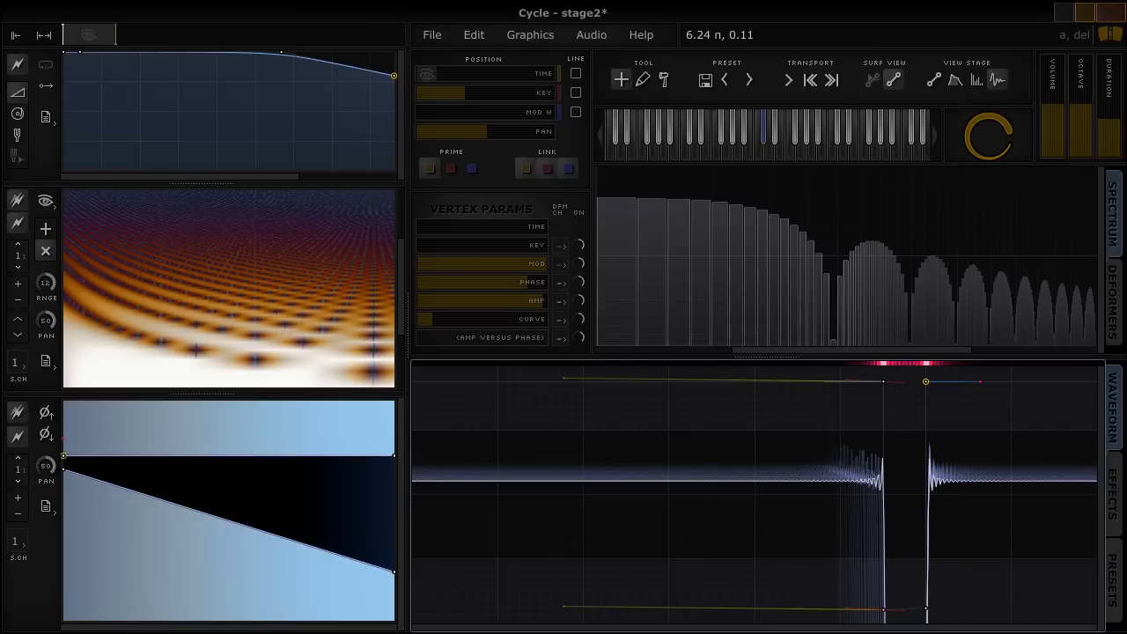
Turn off linked editing for all axes and select the upper-left vertex at full modulation at both ends of the time range
click(526, 170)
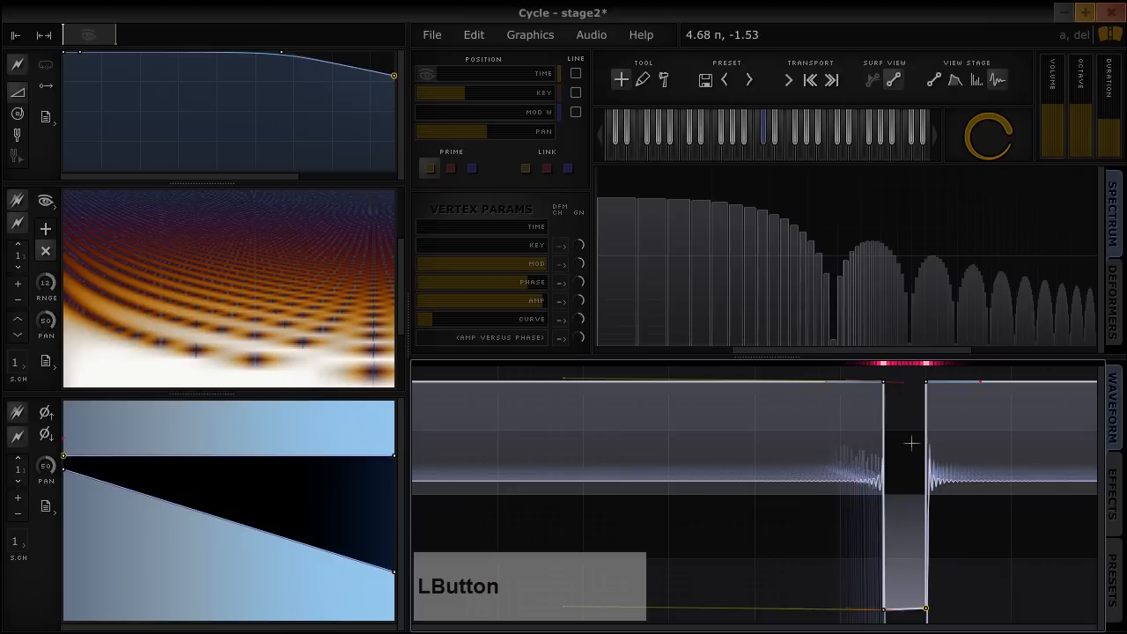
drag(876, 401, 773, 460)
right_click(818, 401)
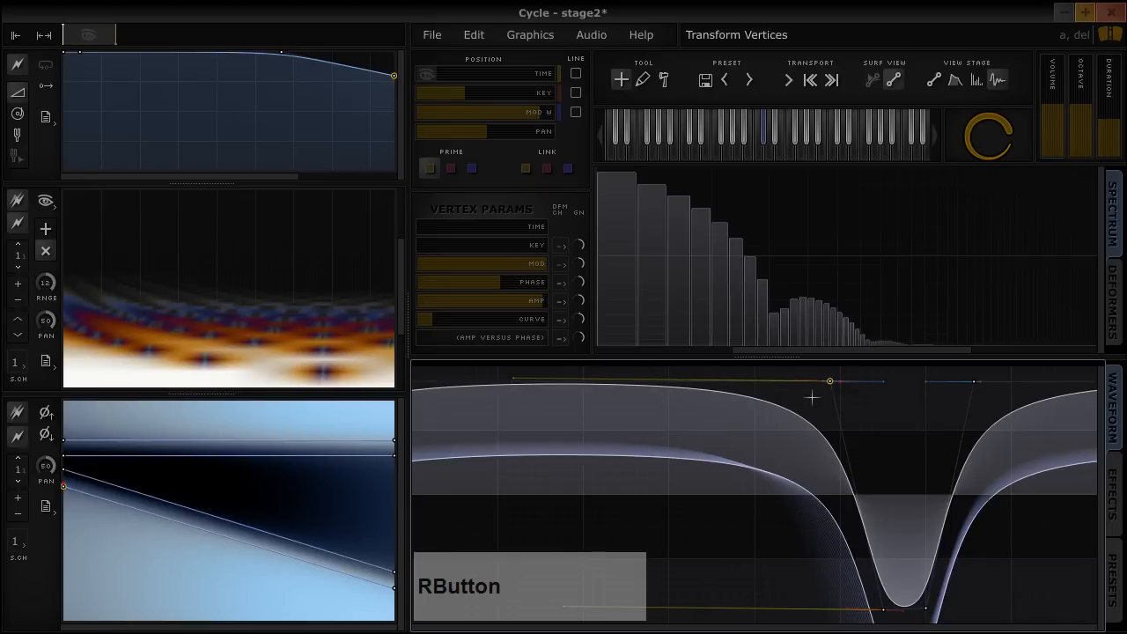
click(540, 73)
right_click(530, 377)
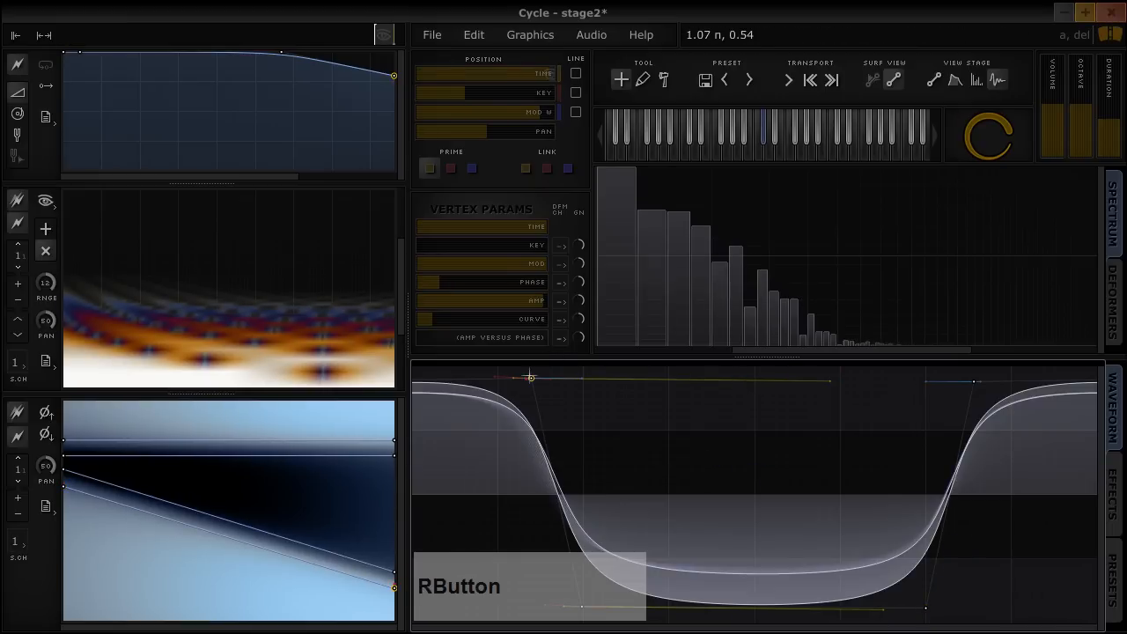
Move the lower-left vertex rightward at the end of the time range, and compare the waveform at the start and end positions
mouse_move(670, 535)
mouse_down()
mouse_move(620, 542)
mouse_move(857, 541)
mouse_move(804, 546)
mouse_move(789, 463)
mouse_move(798, 429)
mouse_move(800, 554)
mouse_up()
key(Home)
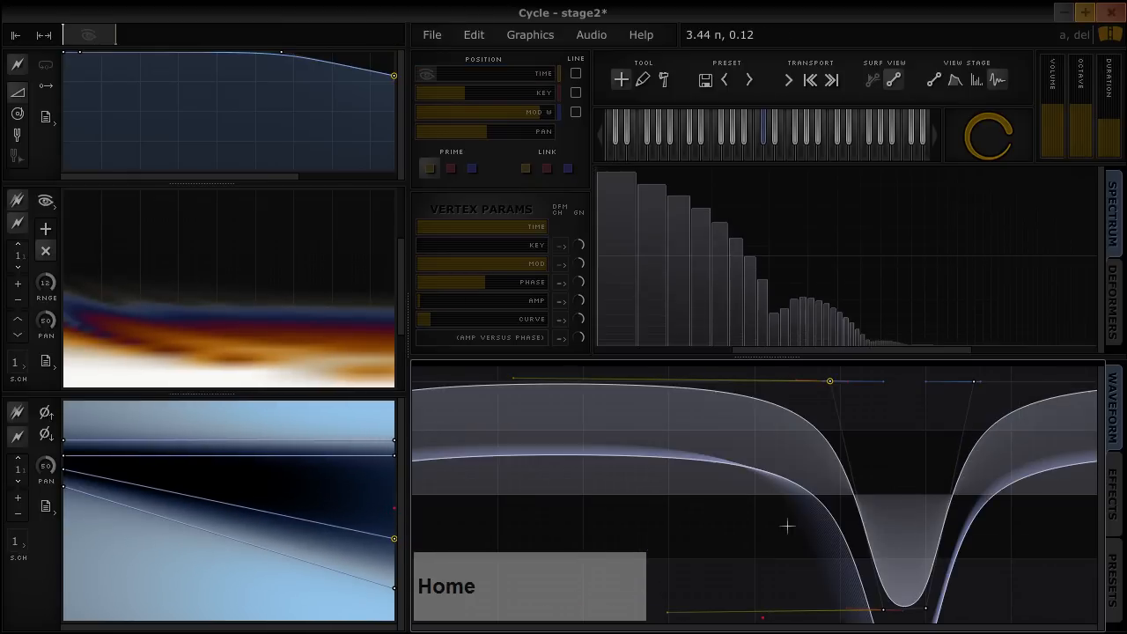
key(End)
key(Home)
key(End)
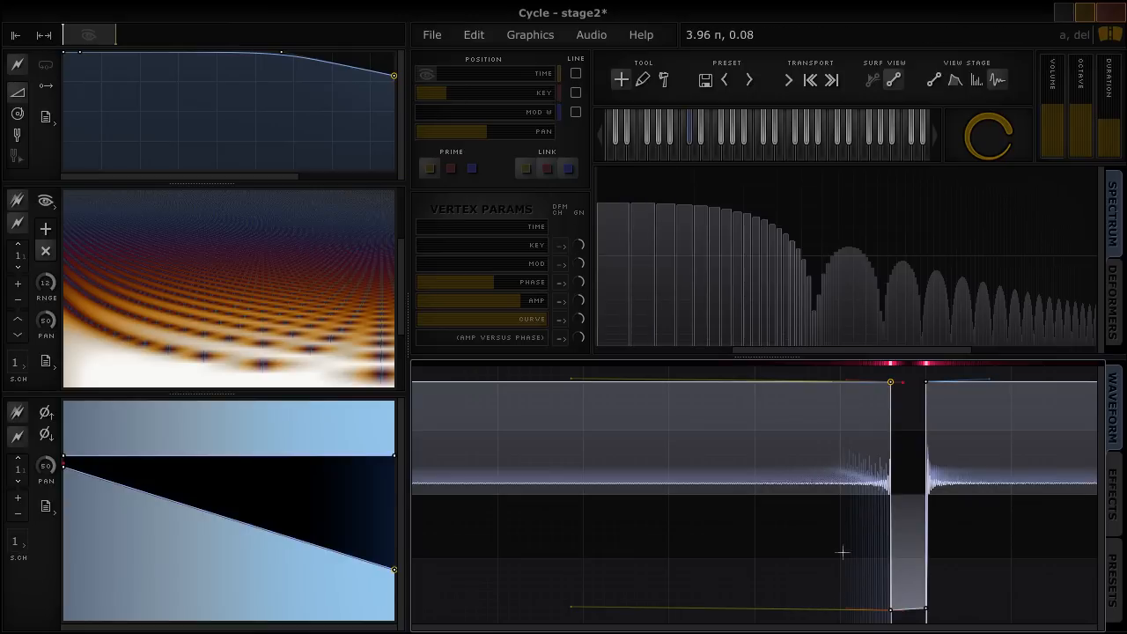
With time-range editing unlinked and Mod W near zero, move the pulse's upper-left and lower-left vertices leftward
drag(844, 399, 710, 407)
mouse_move(448, 113)
mouse_down()
mouse_move(538, 112)
mouse_move(481, 130)
mouse_move(432, 126)
mouse_move(453, 93)
mouse_move(497, 92)
mouse_move(450, 110)
mouse_move(425, 101)
mouse_up()
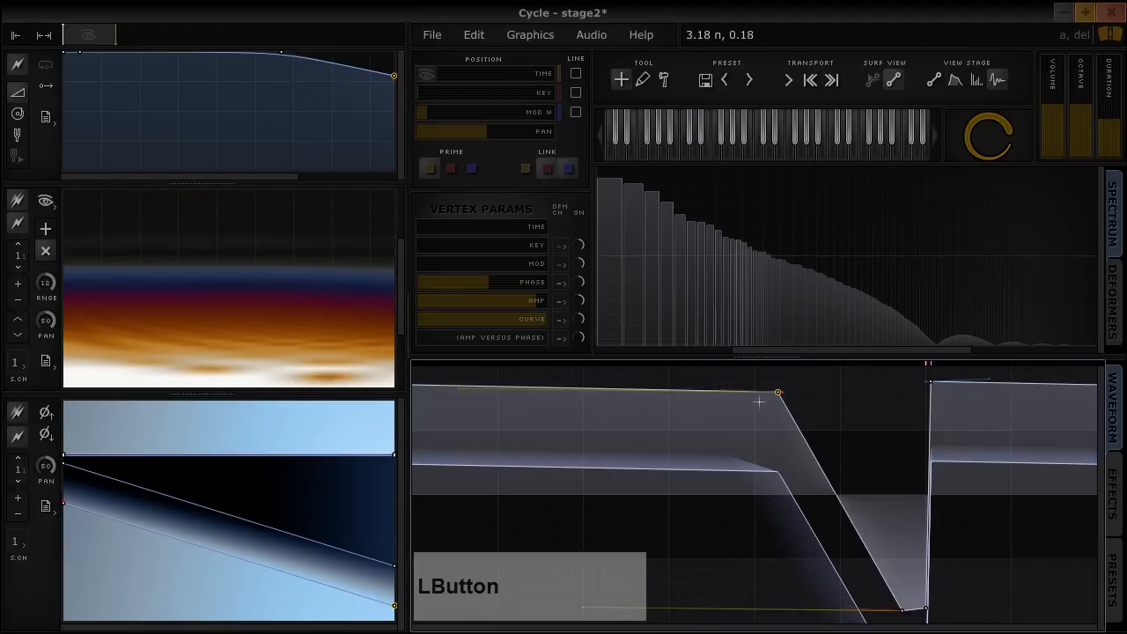
drag(772, 403, 478, 399)
drag(885, 552, 593, 533)
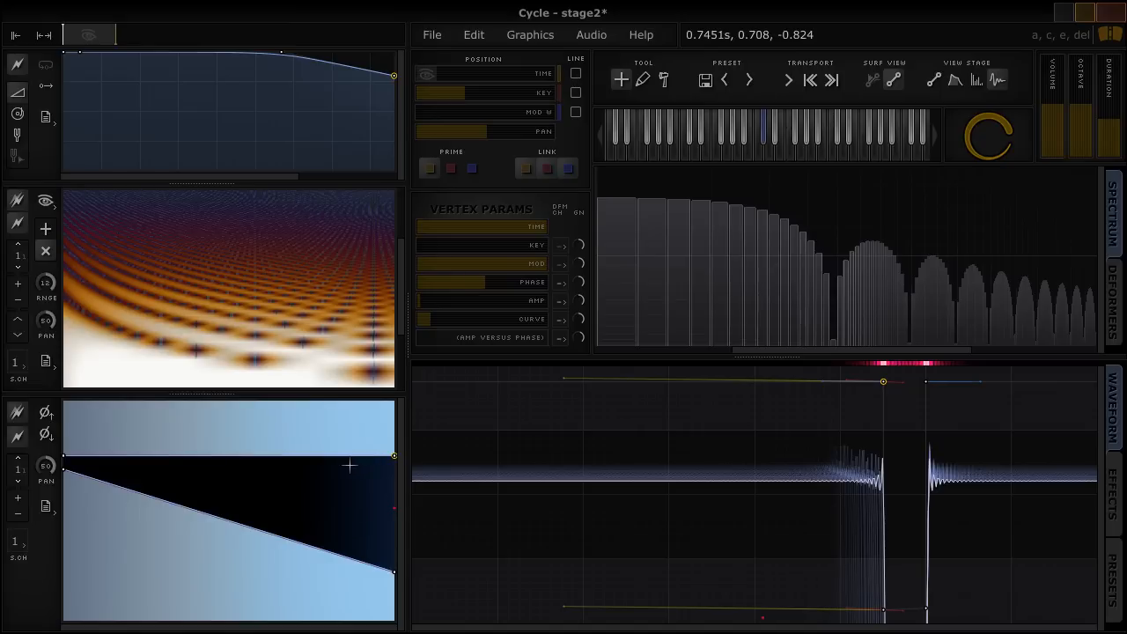
Examine the surfaces with key and modulation as the primary axis, moving the modulation playback position to the start
click(454, 169)
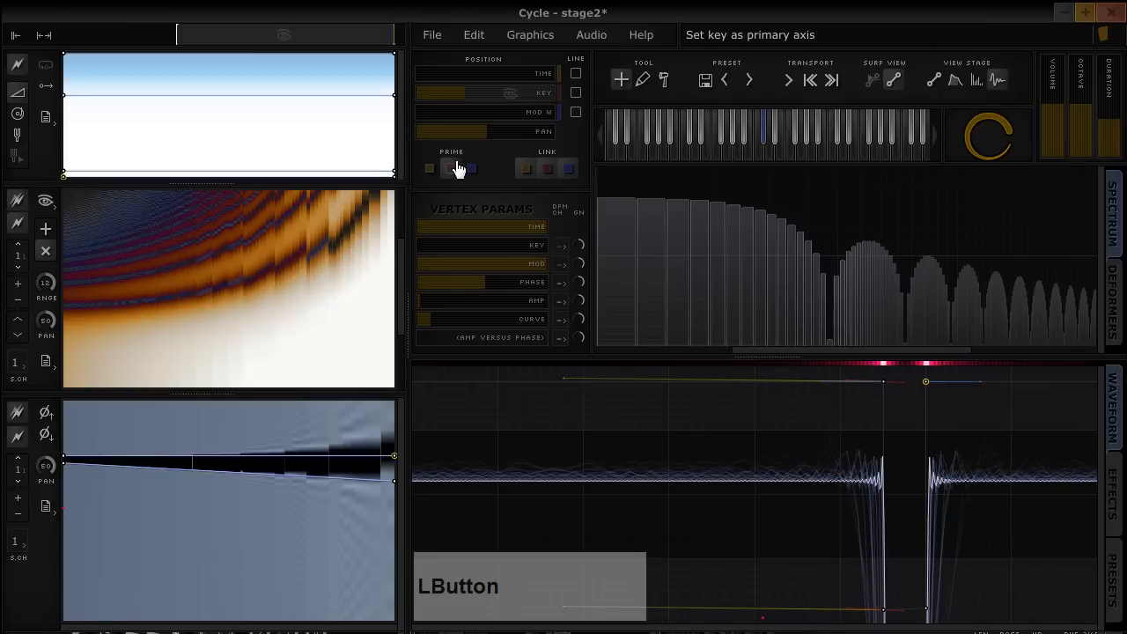
click(477, 171)
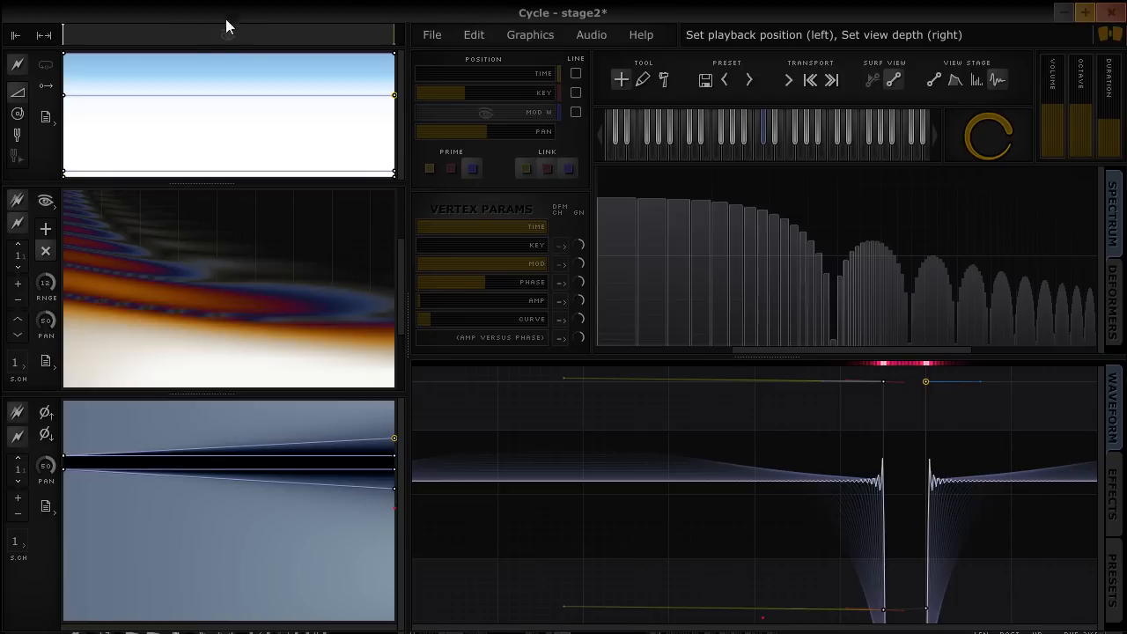
mouse_move(220, 33)
mouse_down()
mouse_move(277, 33)
mouse_move(135, 39)
mouse_move(184, 22)
mouse_move(395, 7)
mouse_move(62, 7)
mouse_up()
Make key the primary axis, move its position to the start, and switch the primary axis through time and modulation back to time
click(454, 172)
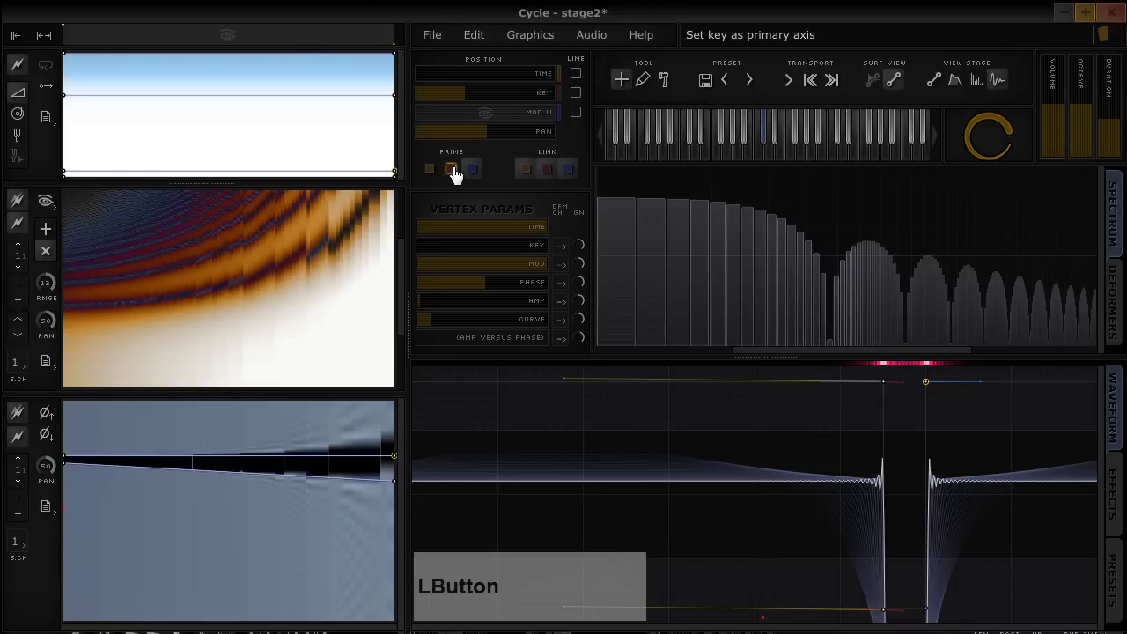
mouse_move(141, 35)
mouse_down()
mouse_move(51, 55)
mouse_move(368, 26)
mouse_move(129, 54)
mouse_move(43, 45)
mouse_up()
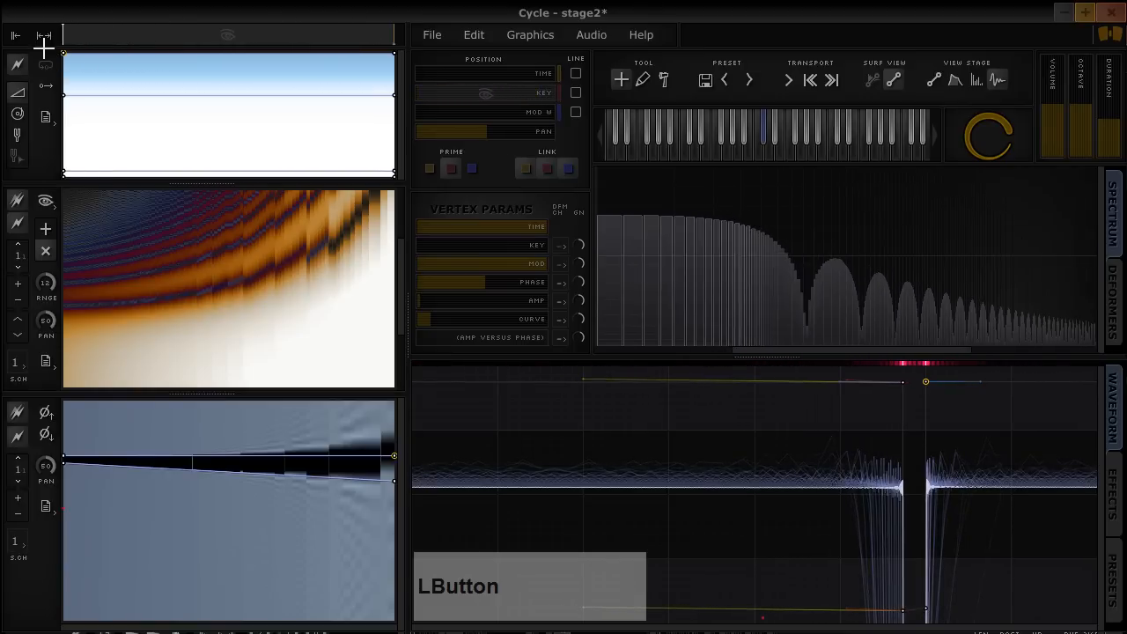
click(428, 169)
click(472, 169)
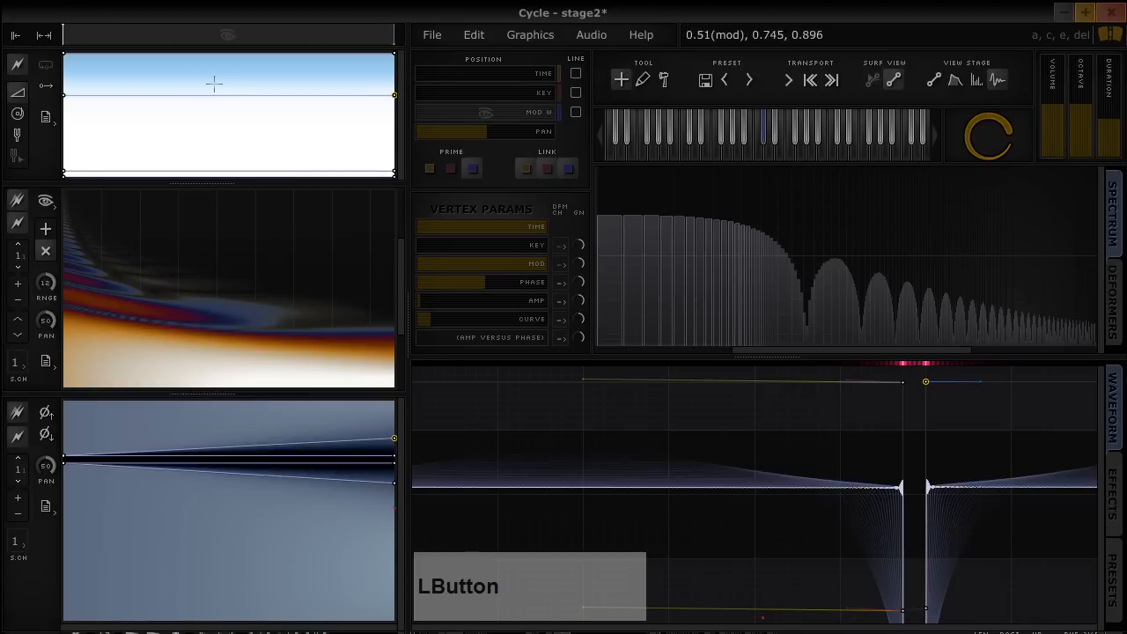
click(430, 170)
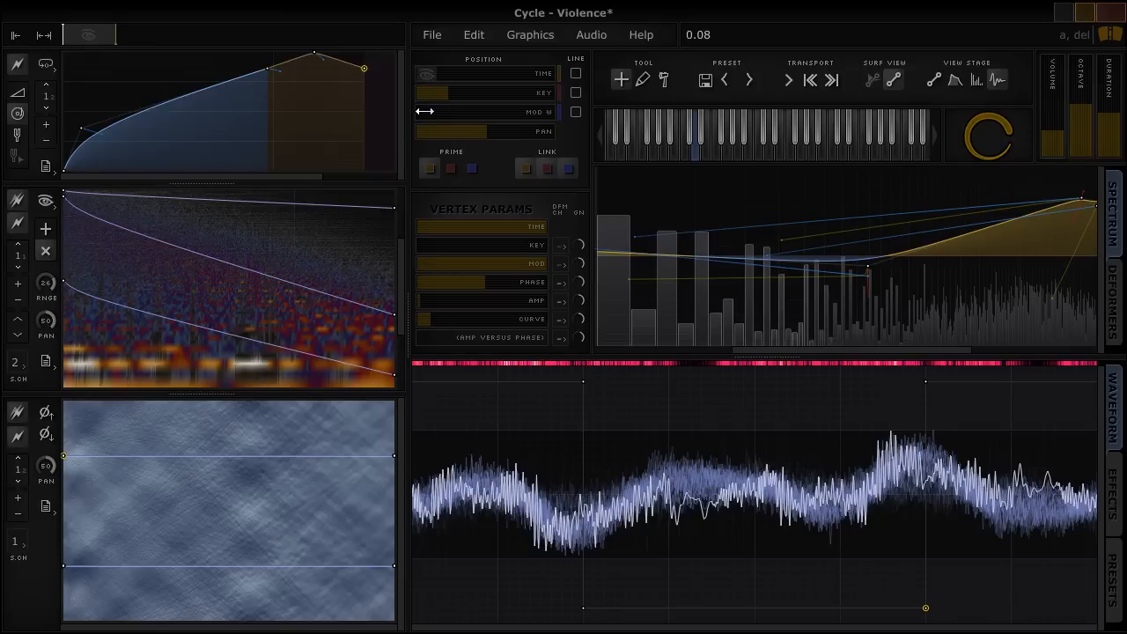
Lower the Mod W position to its minimum in the Violence preset
drag(420, 113, 412, 152)
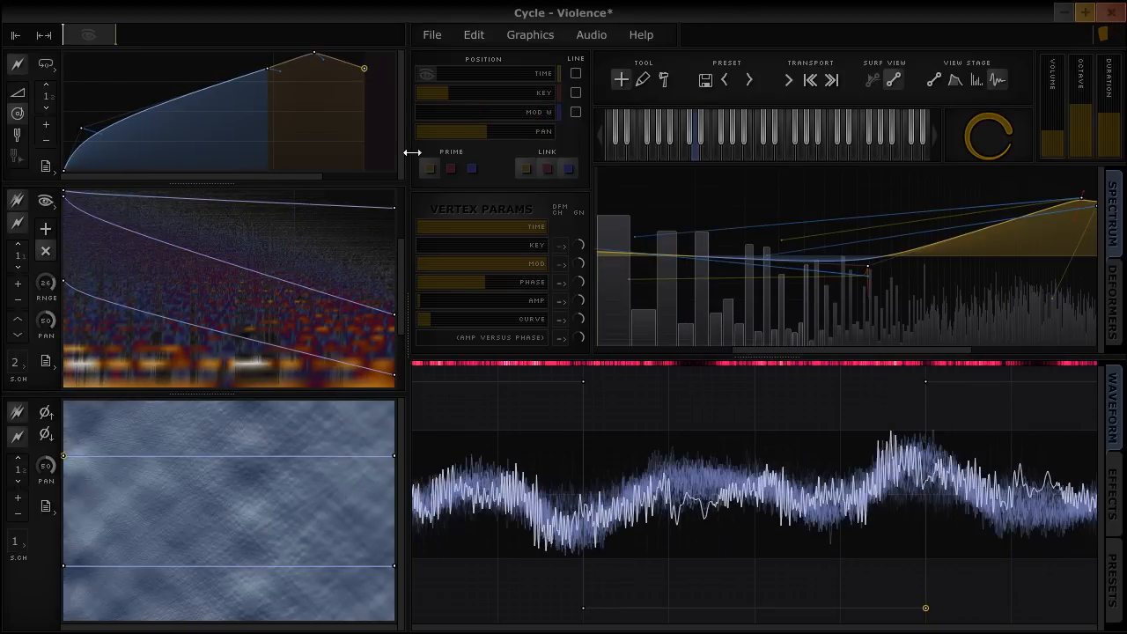